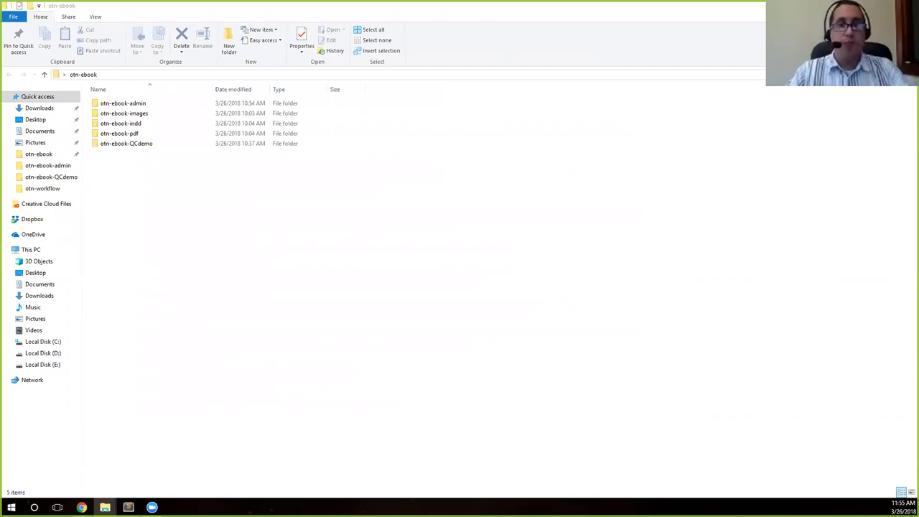
Open the otn-ebook-indd folder to show the otn-typesetting.indd document
click(341, 309)
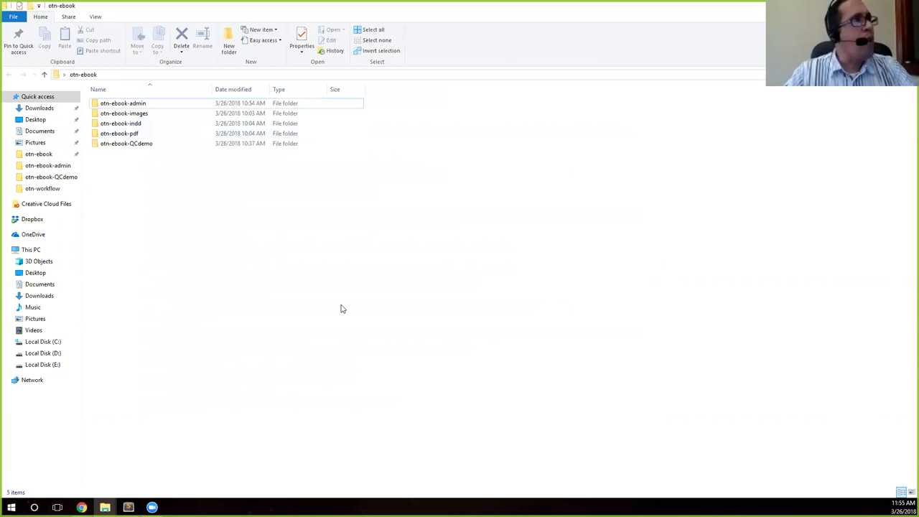
double_click(134, 128)
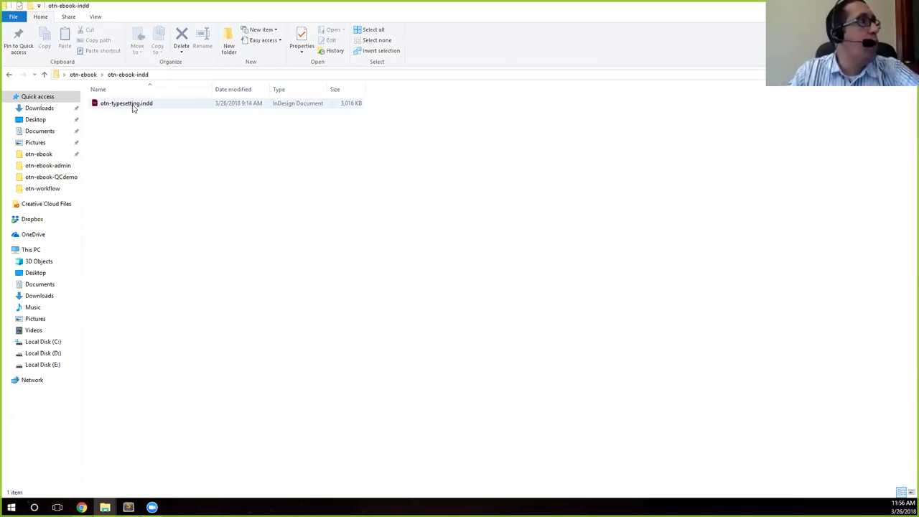
Open otn-typesetting.indd in InDesign to load the Physical Chemistry book
click(133, 109)
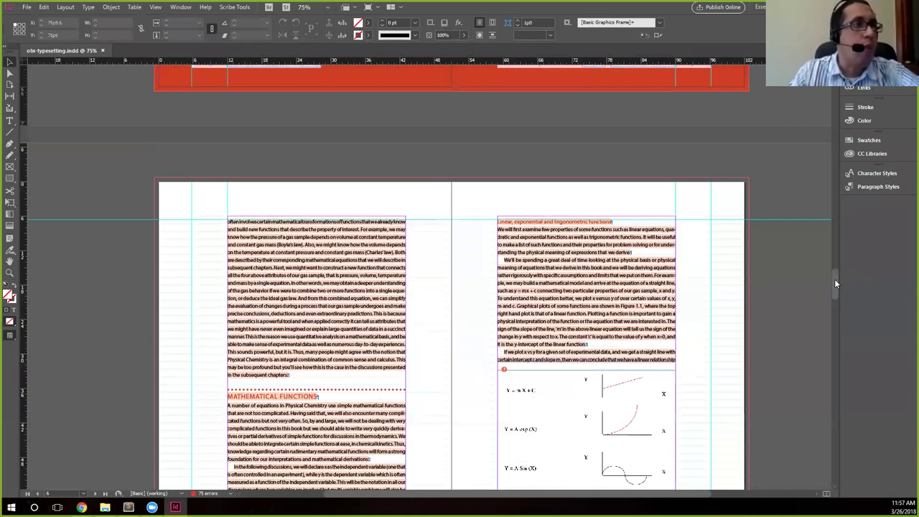
drag(834, 279, 824, 68)
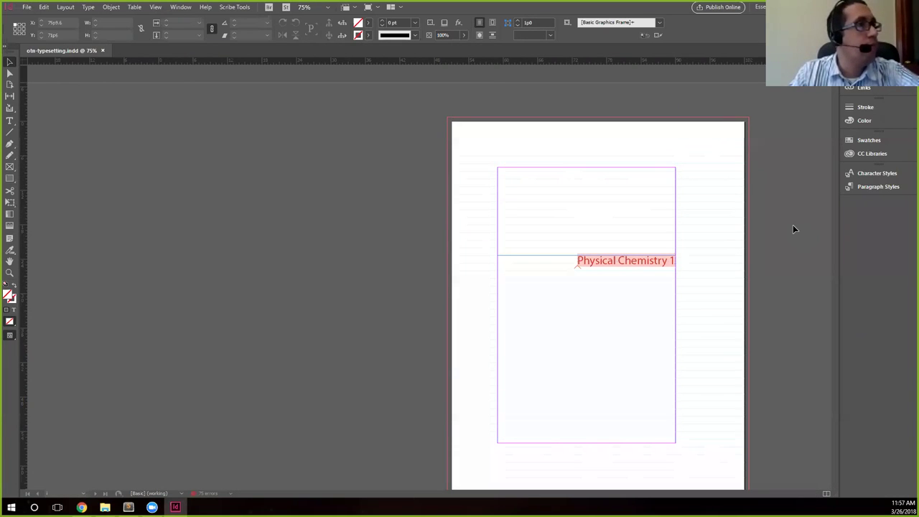
scroll(759, 222, down, 5)
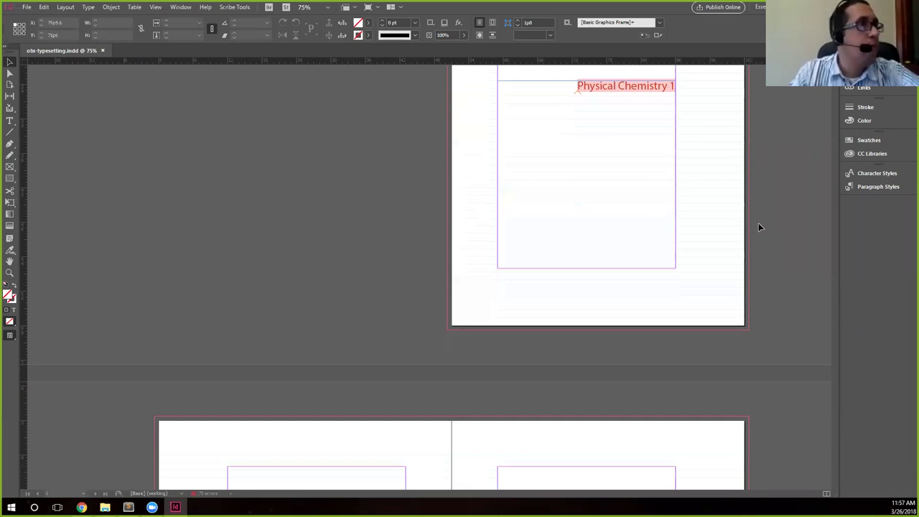
scroll(759, 224, down, 1)
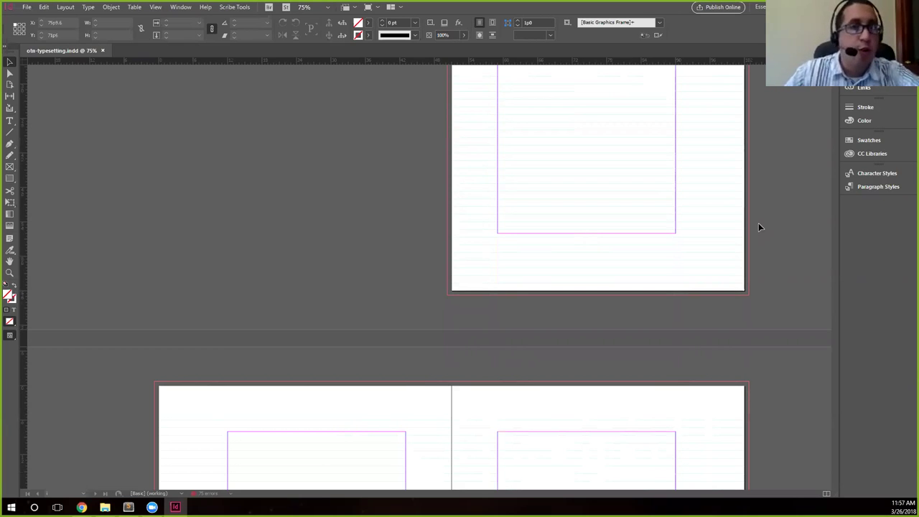
scroll(761, 244, down, 4)
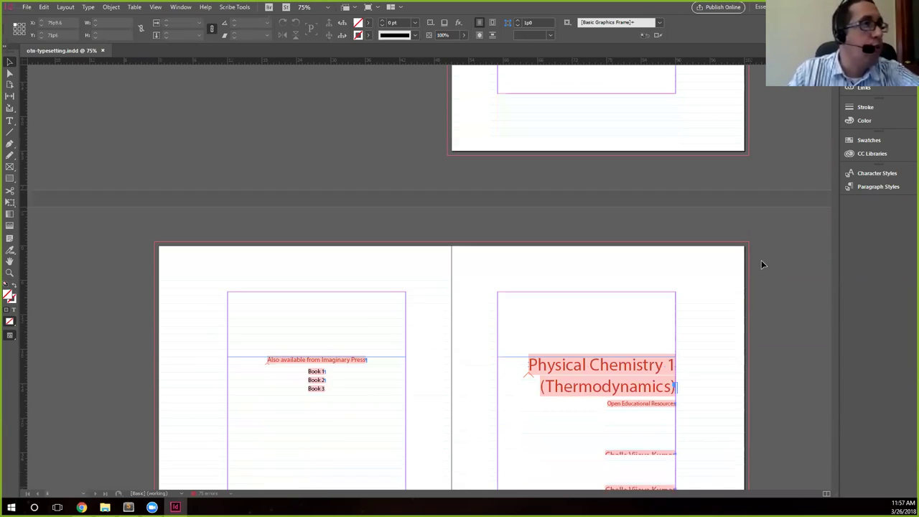
scroll(761, 264, down, 4)
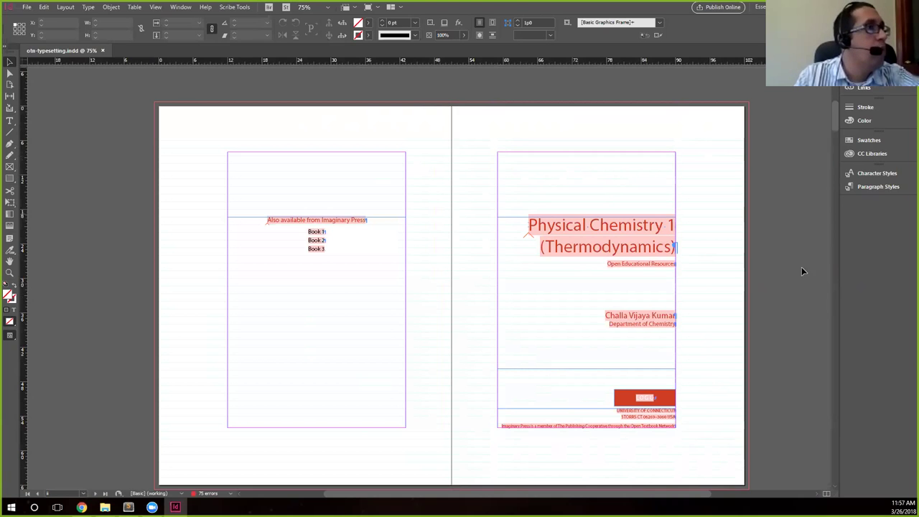
scroll(791, 301, down, 1)
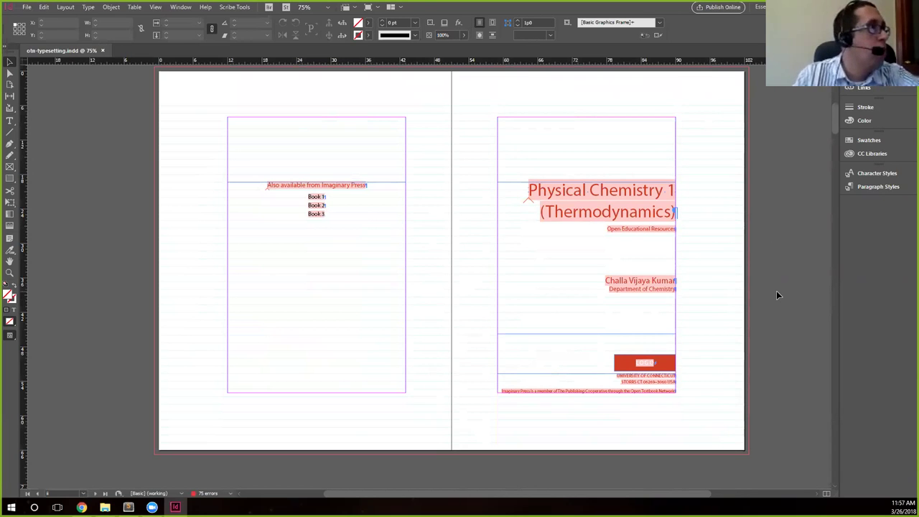
scroll(777, 290, up, 1)
scroll(776, 292, up, 9)
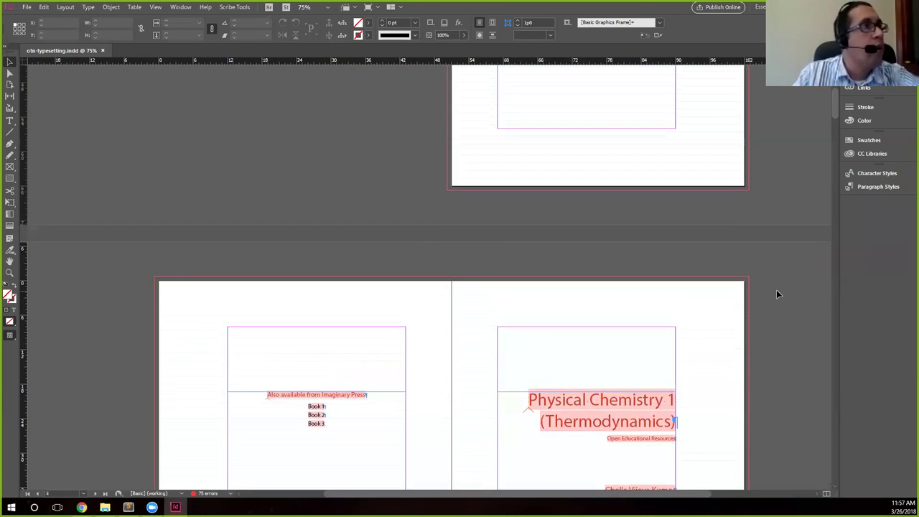
scroll(776, 290, down, 4)
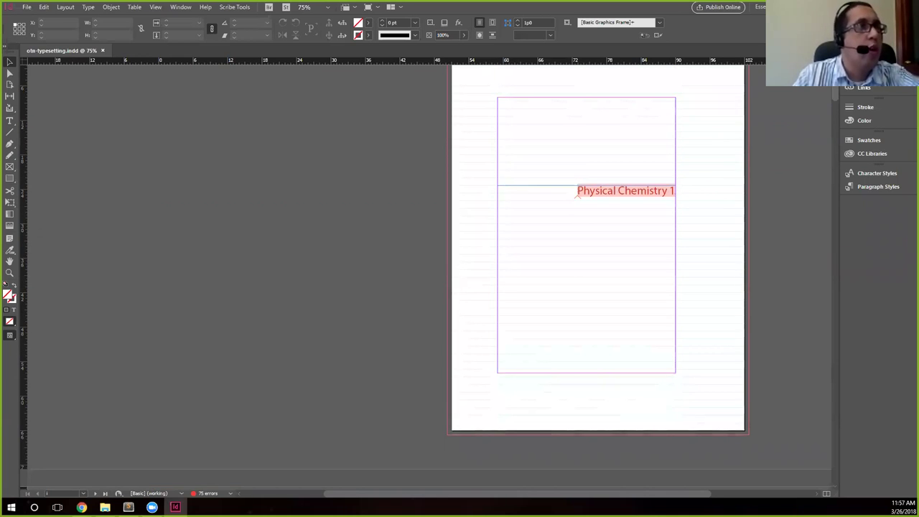
drag(837, 106, 836, 128)
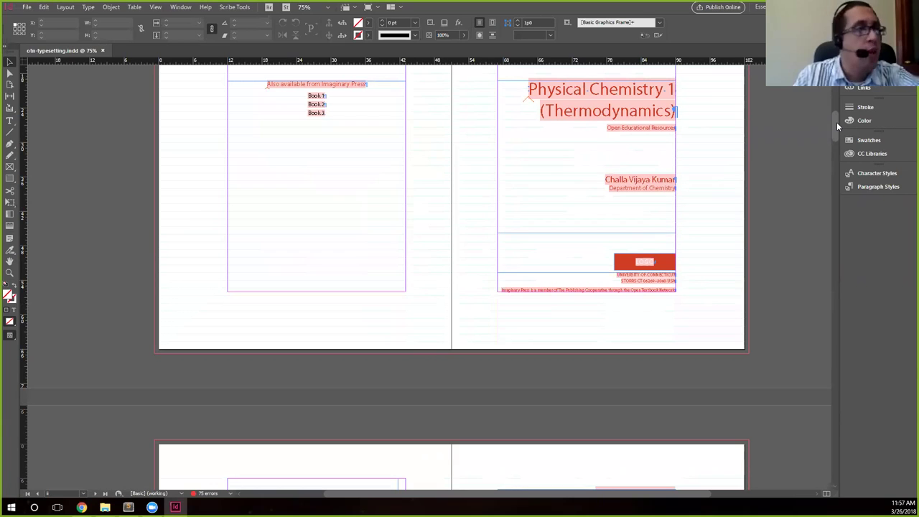
drag(837, 122, 837, 136)
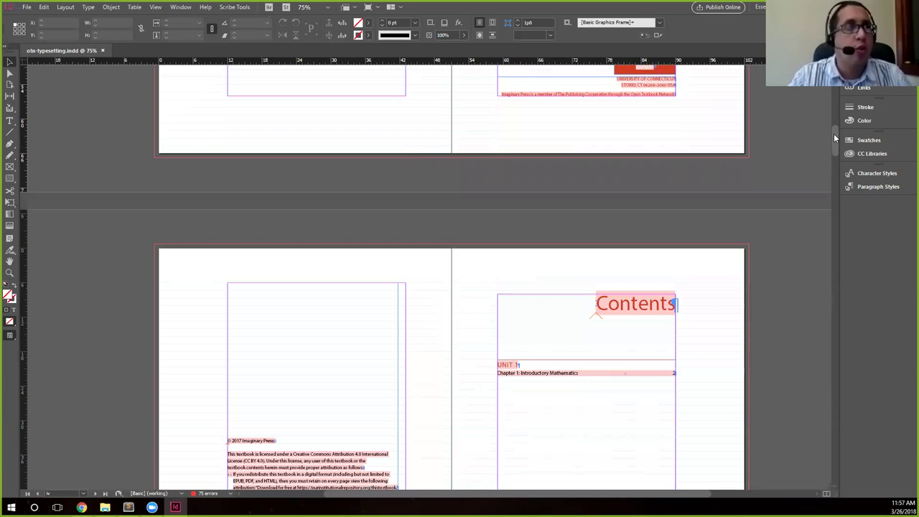
drag(834, 134, 835, 90)
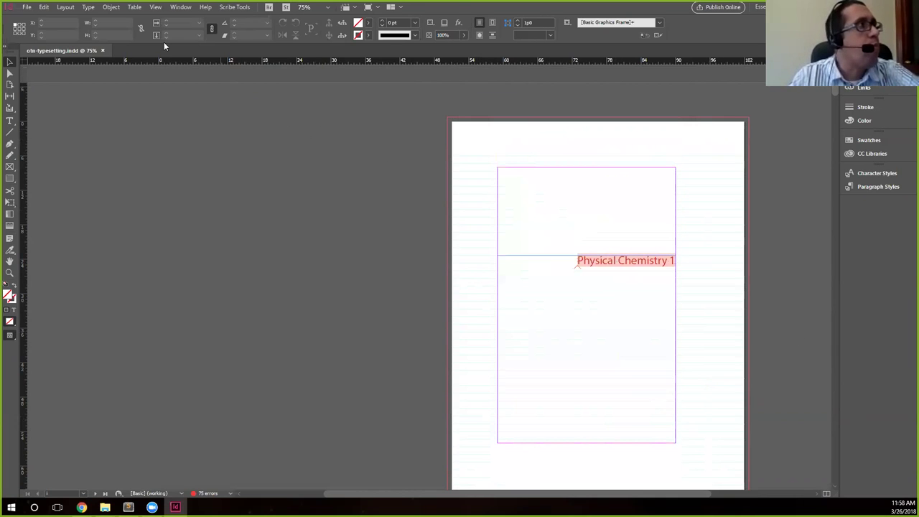
Show the Scribe Tools > Prepare for Export > Export IDTT submenu with Run All - Export IDTT
click(234, 7)
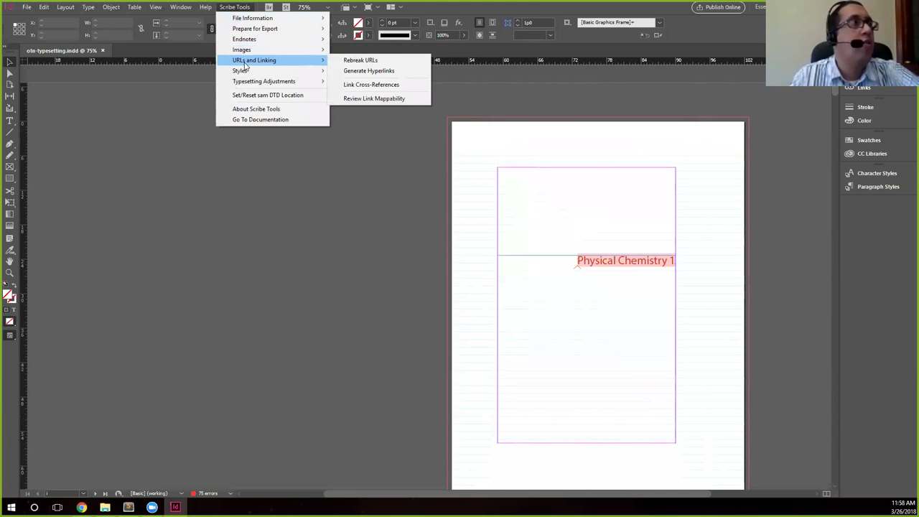
mouse_move(247, 61)
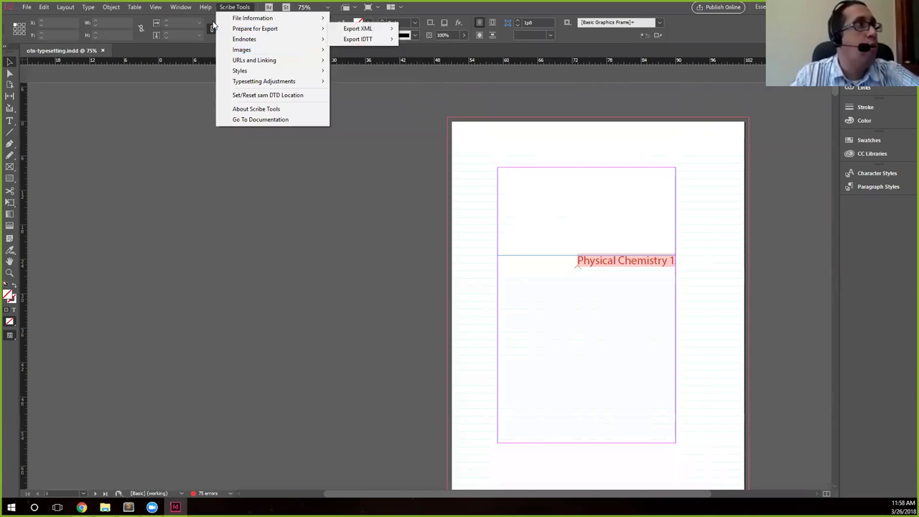
mouse_move(247, 32)
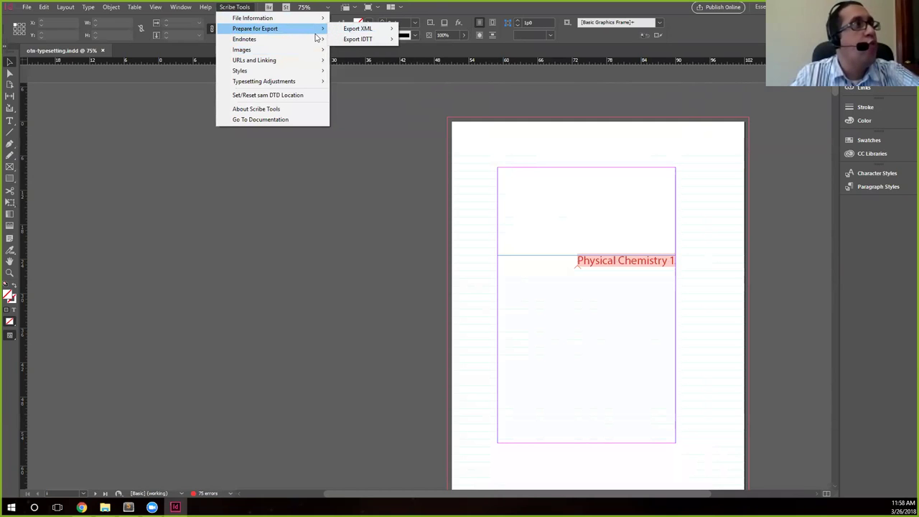
mouse_move(350, 44)
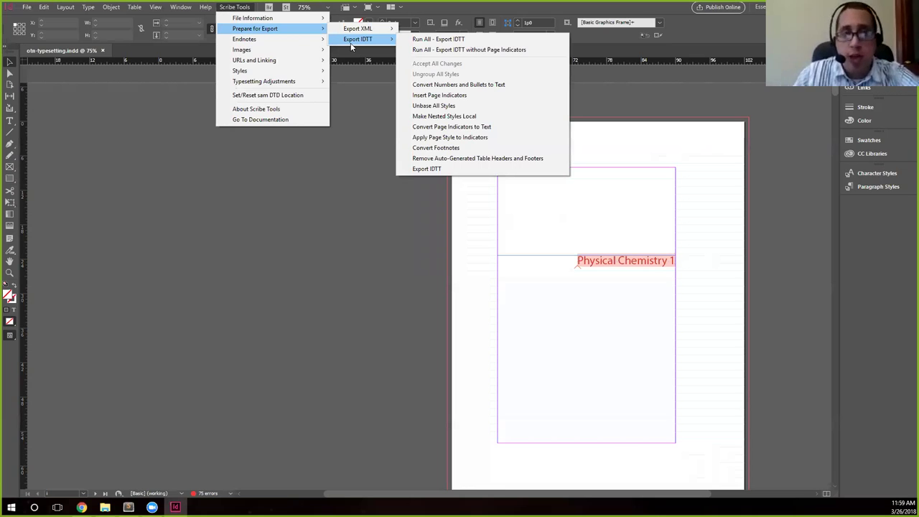
Show the Export XML submenu with Run All - Export XML and its page-indicator variant
mouse_move(363, 28)
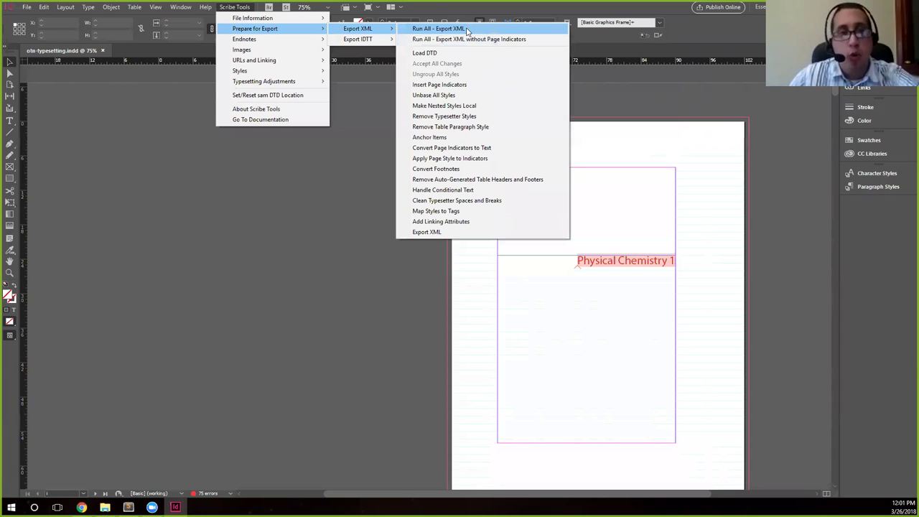
Run All - Export XML on the book, then close the export report
click(466, 29)
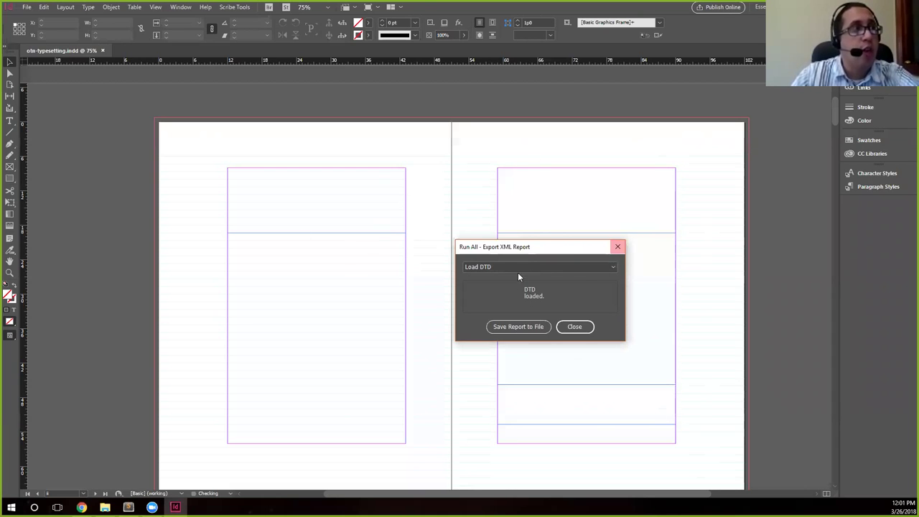
drag(530, 251, 453, 233)
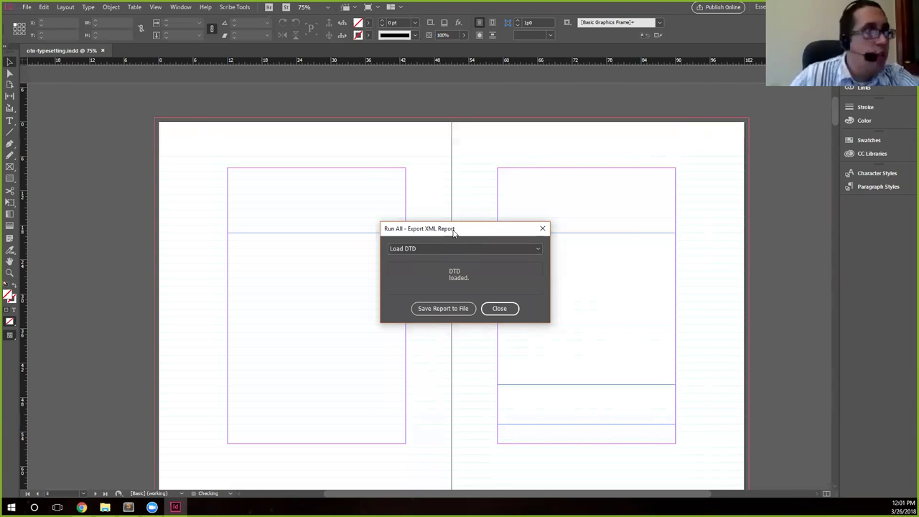
click(505, 308)
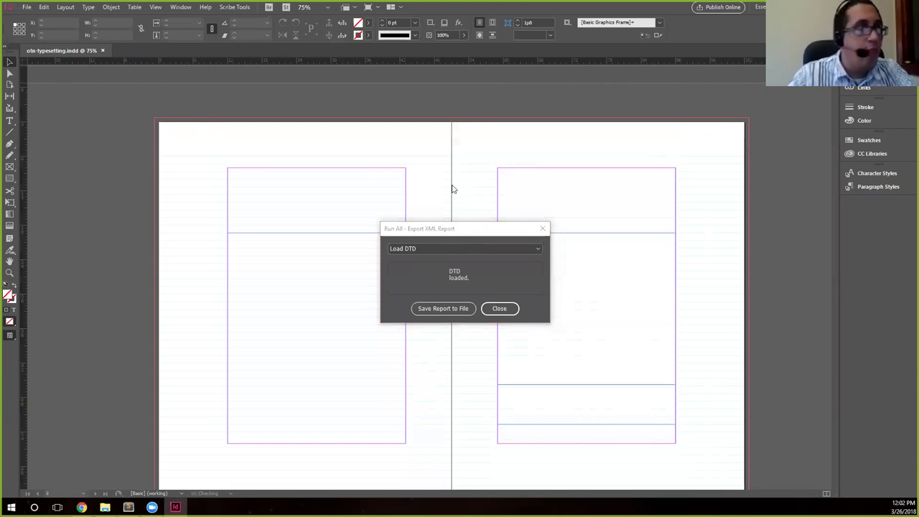
click(500, 309)
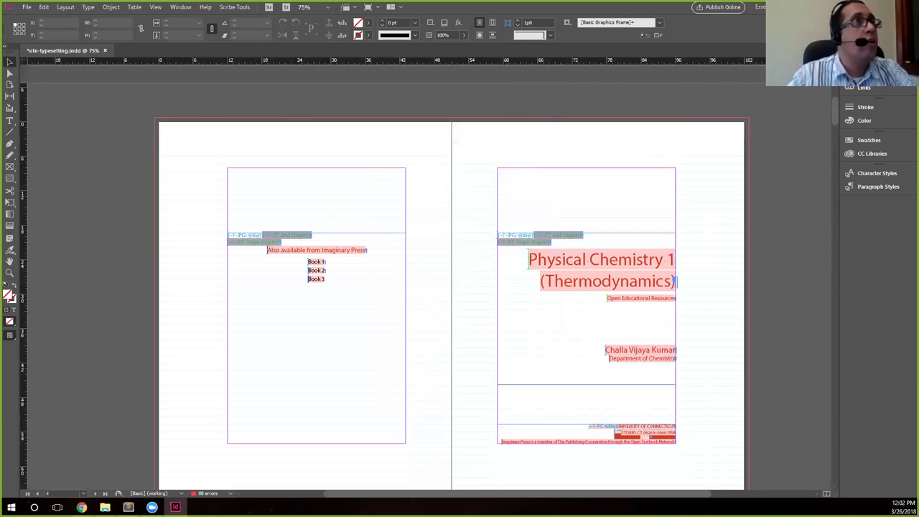
Check for otn-typesetting.xml (38 KB) in the folder, then bring Chrome's Scribe documentation forward
key(alt+Tab)
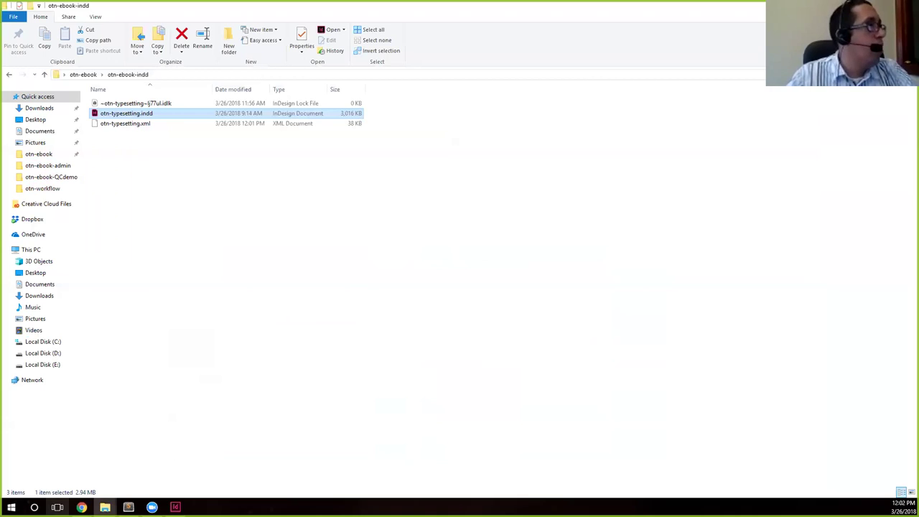
mouse_move(81, 507)
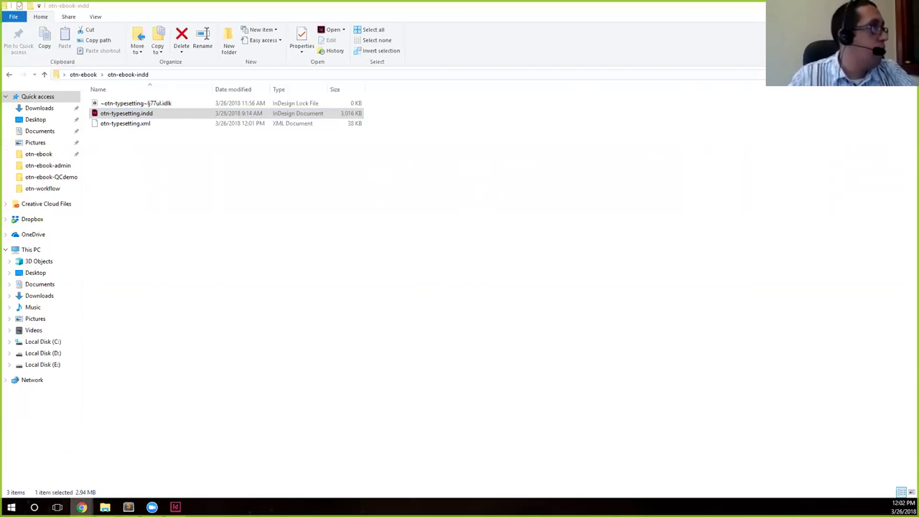
click(146, 477)
Go to Well-Formed Document Workflow > Downloads on the Scribe Documentation tab
click(141, 7)
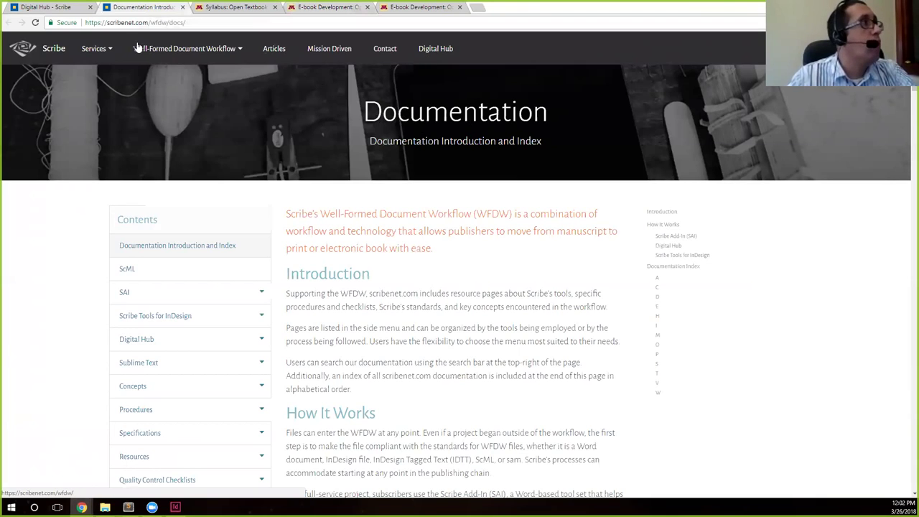
mouse_move(173, 56)
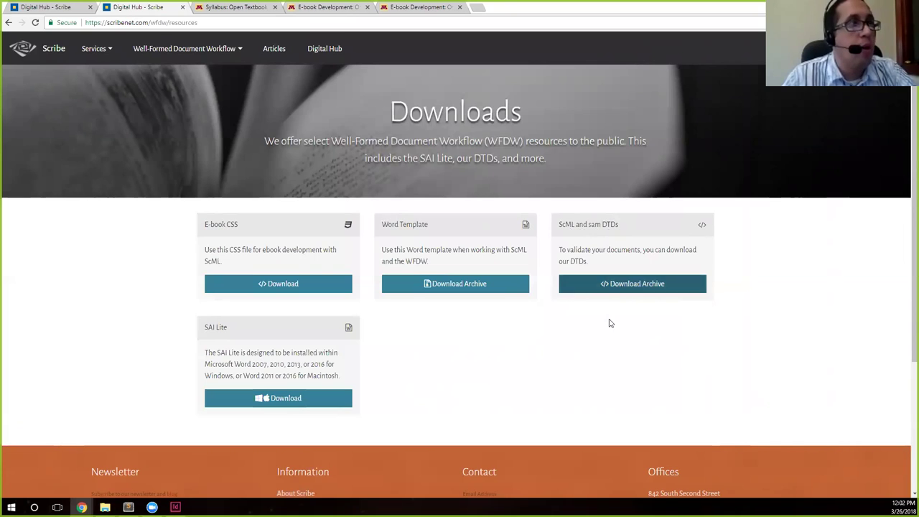
Download scml-dtds.zip from ScML and sam DTDs and show it in the Downloads folder
click(638, 286)
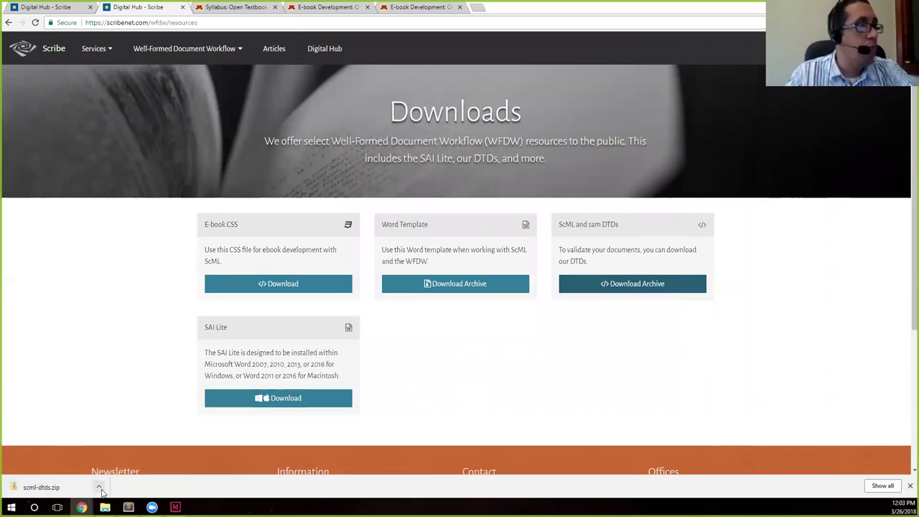
click(99, 488)
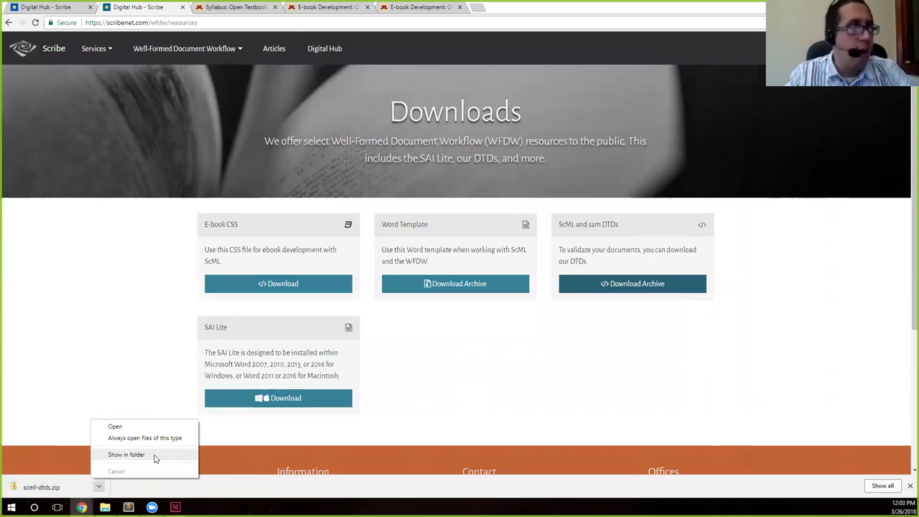
click(127, 455)
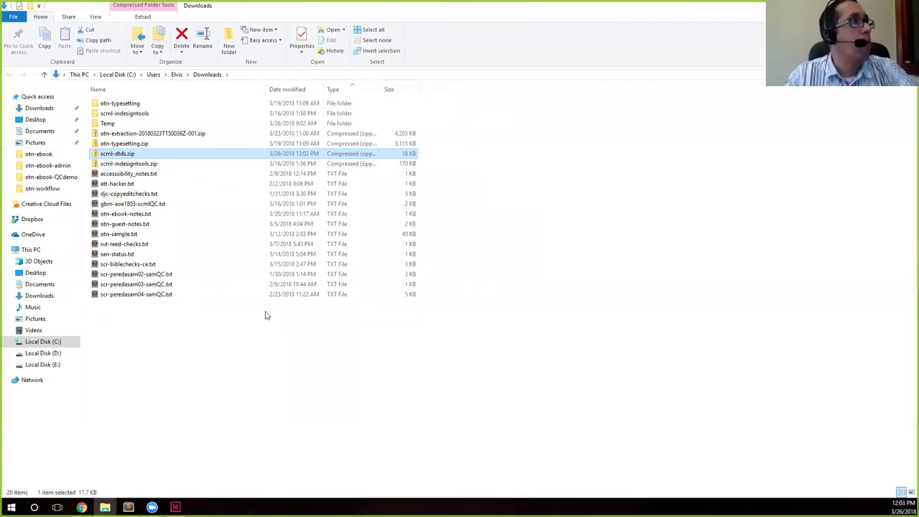
Extract scml-dtds.zip with 7-Zip into Downloads and open the scml-dtds folder showing sam.dtd and scml.dtd
key(shift+F10)
key(Down)
key(Down)
key(Down)
key(Down)
key(Down)
key(Right)
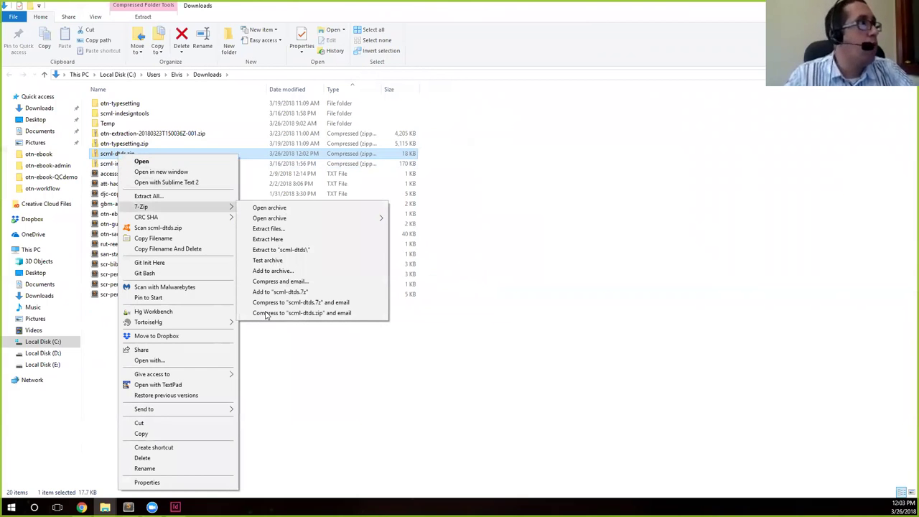
key(Up)
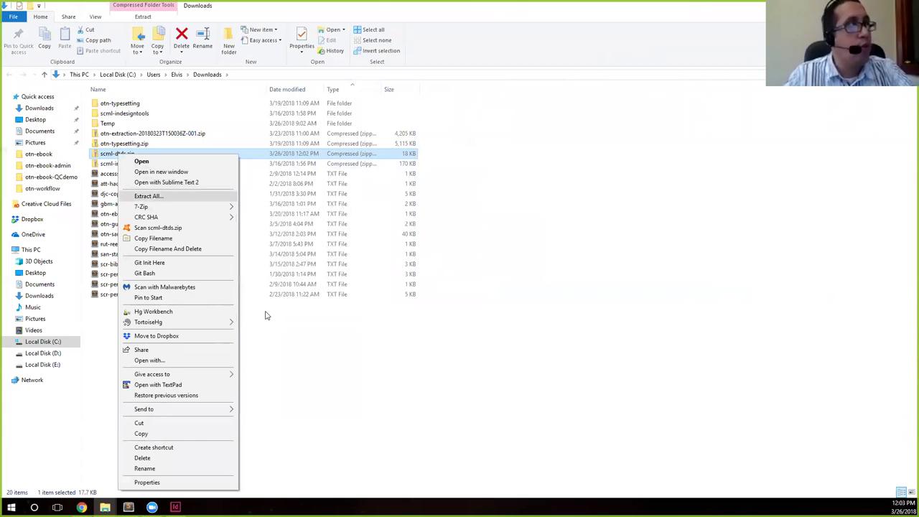
key(Down)
key(Right)
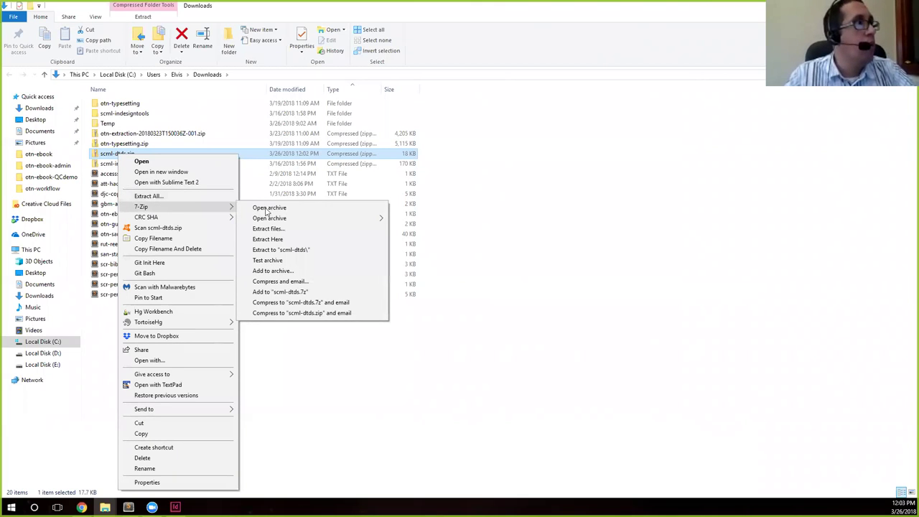
click(276, 231)
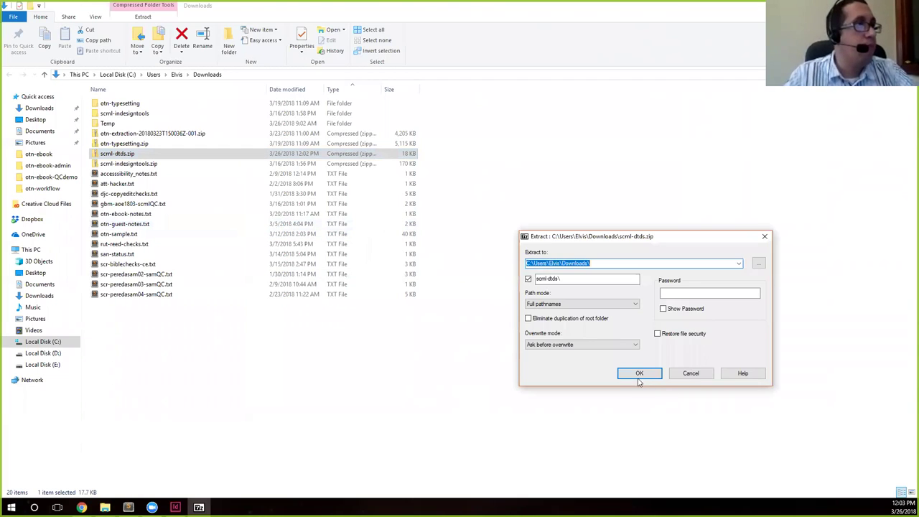
click(638, 374)
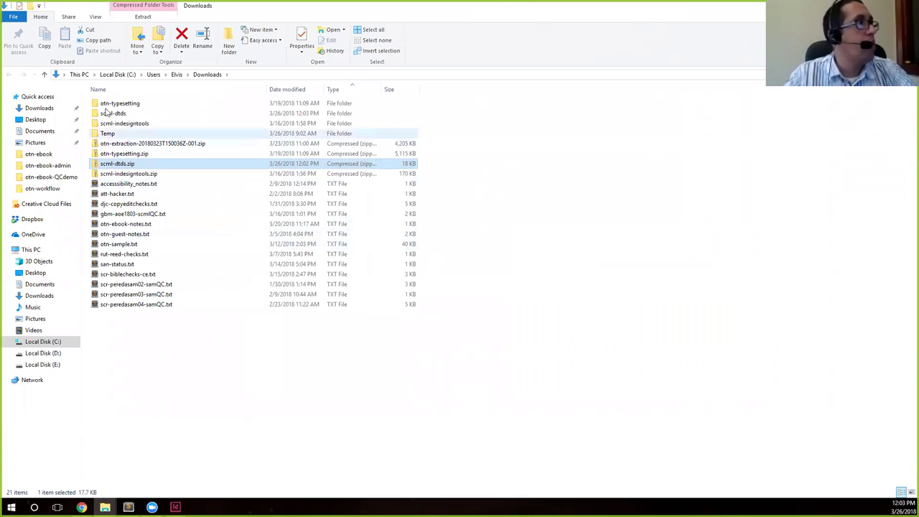
click(106, 113)
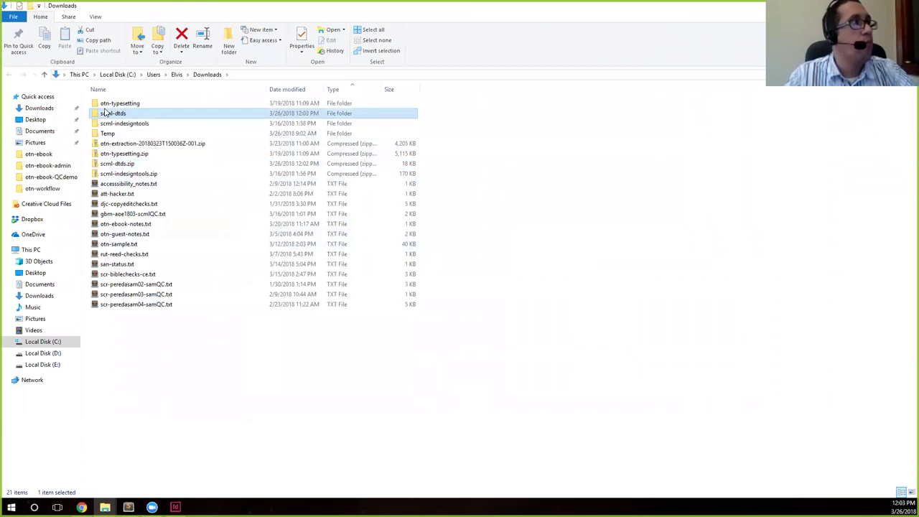
double_click(105, 113)
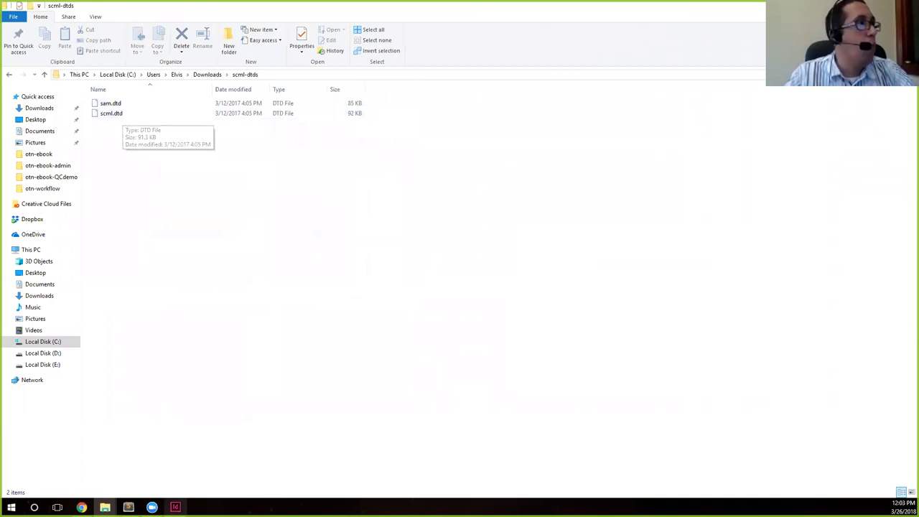
In InDesign, set the Scribe Tools DTD to sam.dtd from Downloads\scml-dtds
click(175, 507)
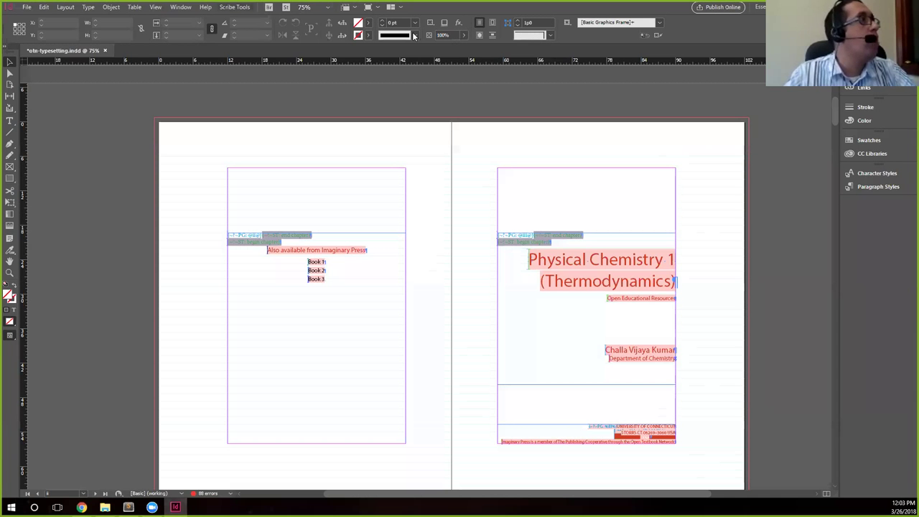
click(234, 7)
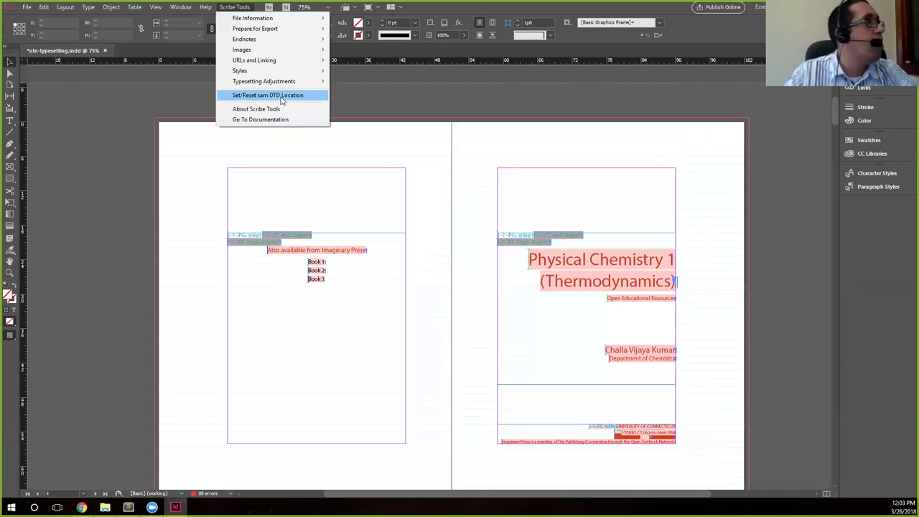
click(256, 96)
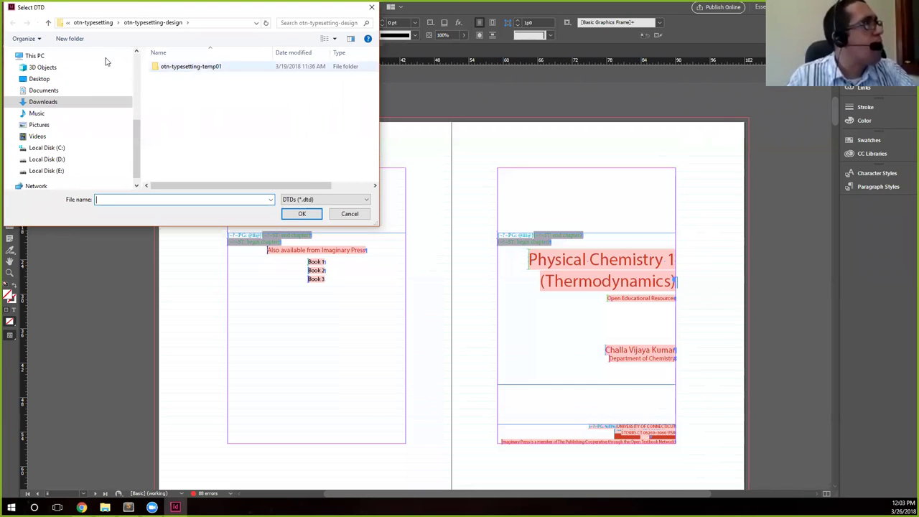
click(65, 105)
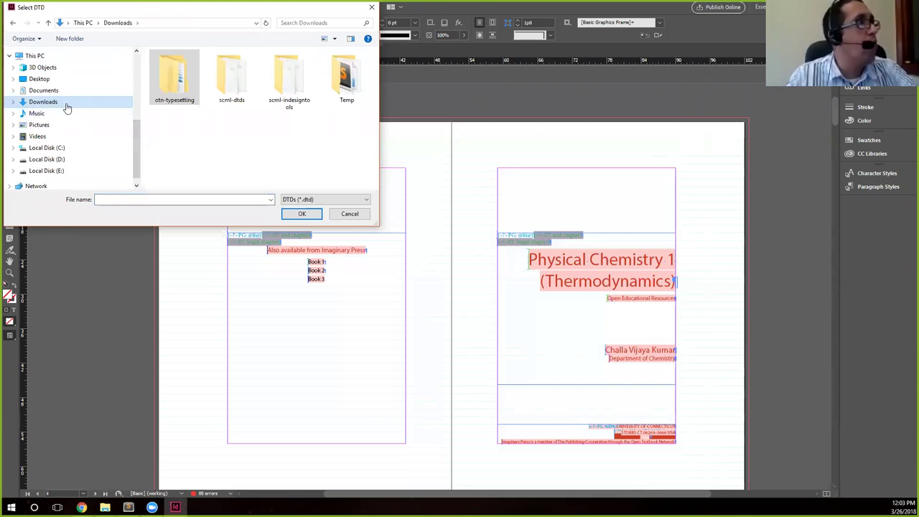
double_click(239, 80)
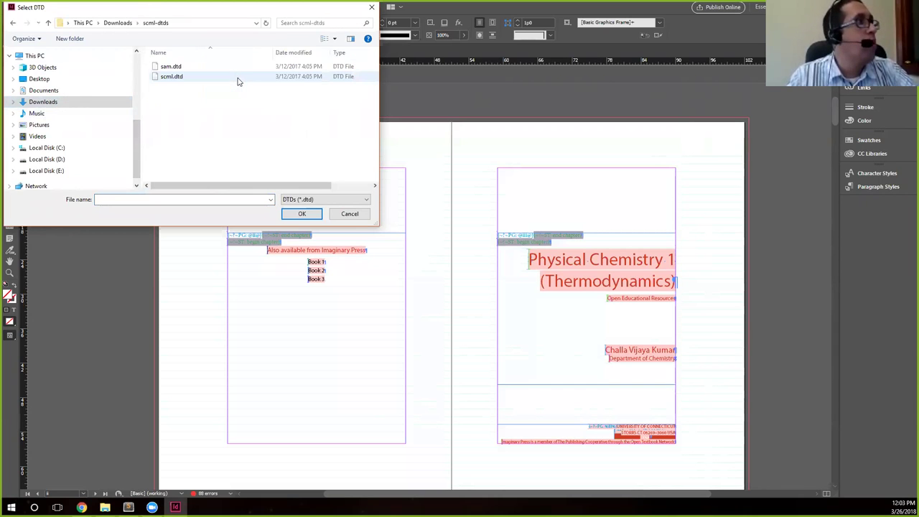
click(182, 67)
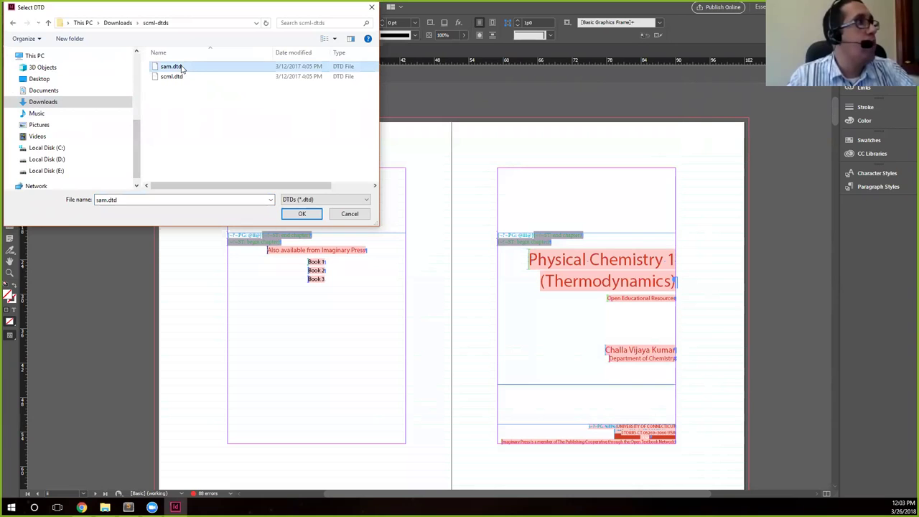
click(303, 214)
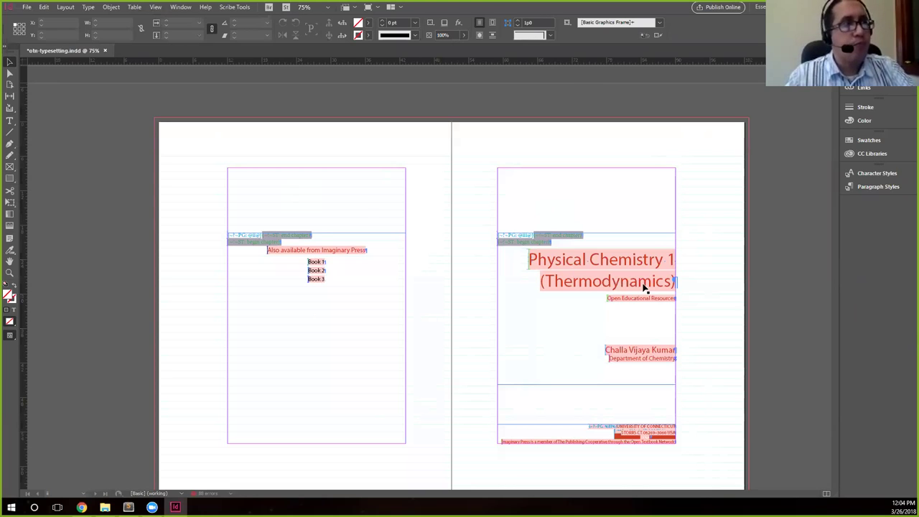
scroll(643, 289, down, 1)
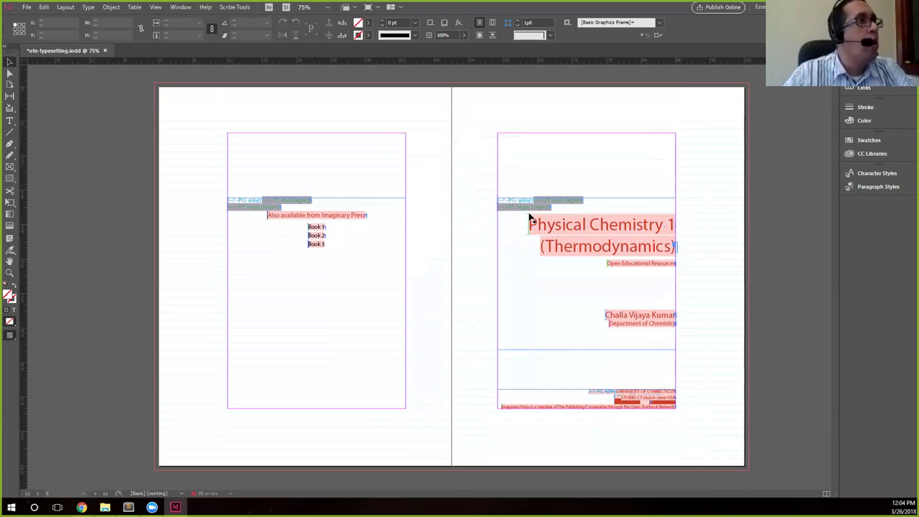
scroll(535, 236, down, 1)
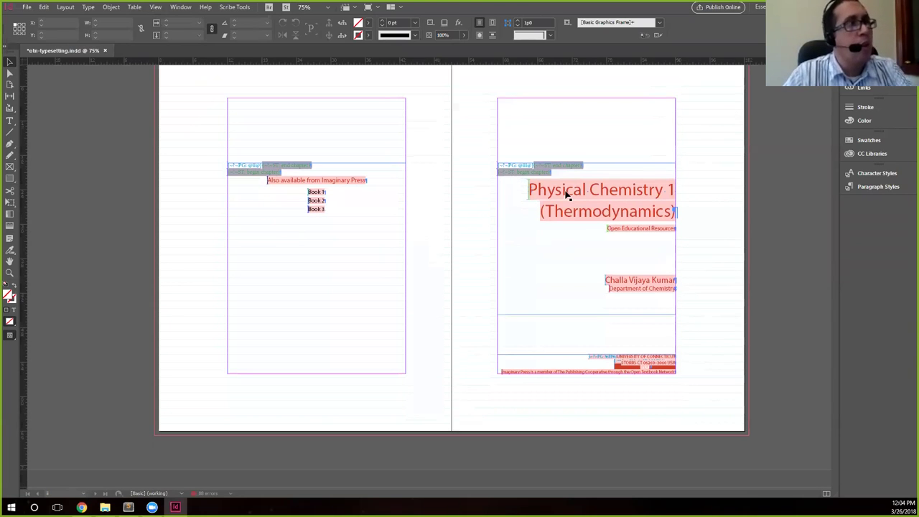
scroll(566, 195, down, 1)
scroll(565, 195, down, 1)
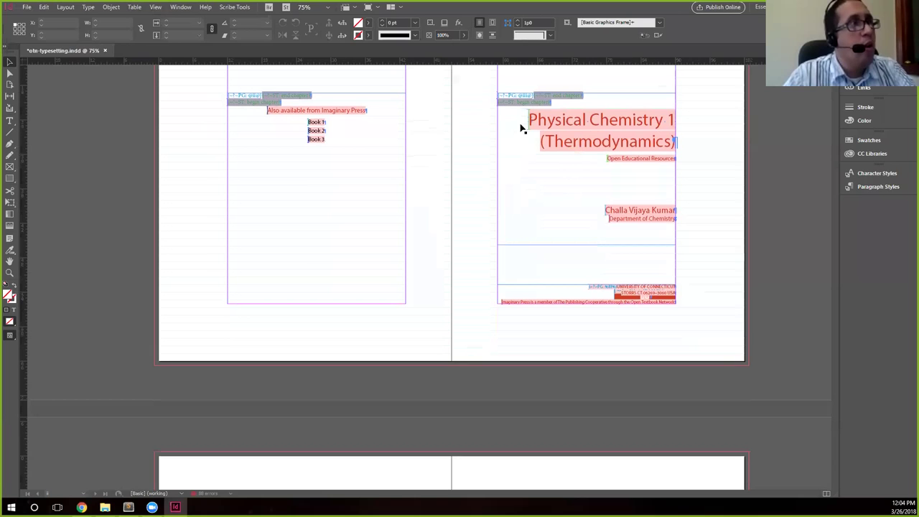
click(568, 102)
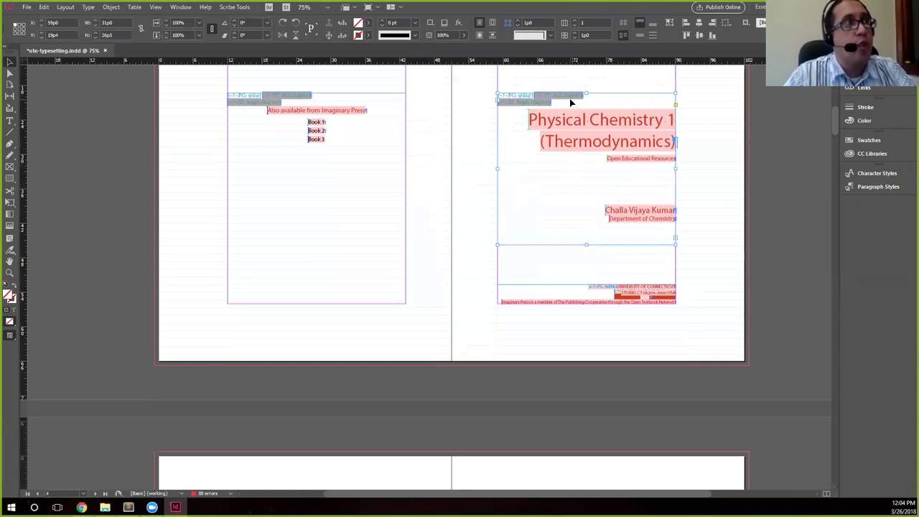
scroll(550, 249, down, 4)
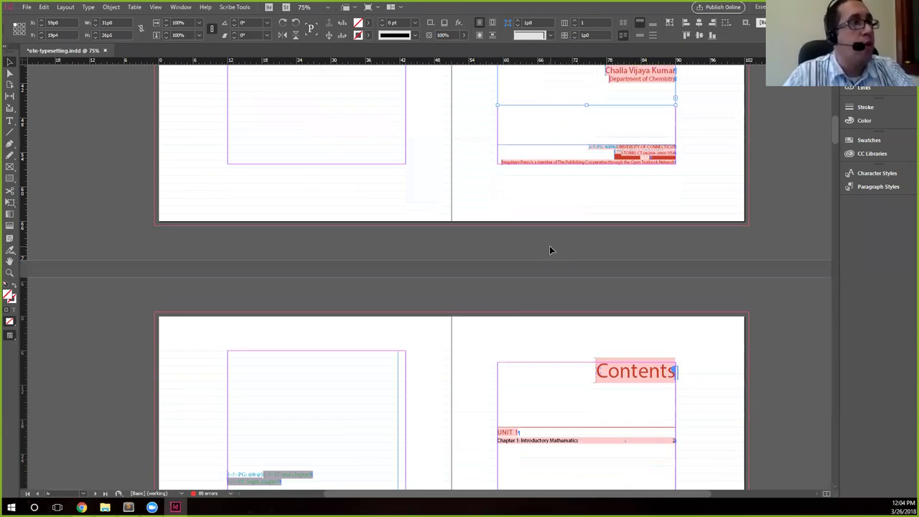
scroll(551, 250, down, 20)
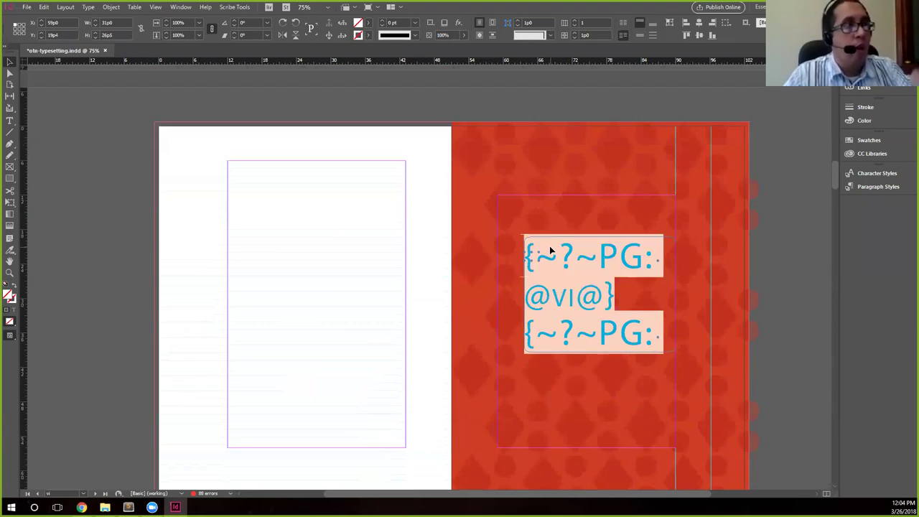
scroll(549, 245, down, 15)
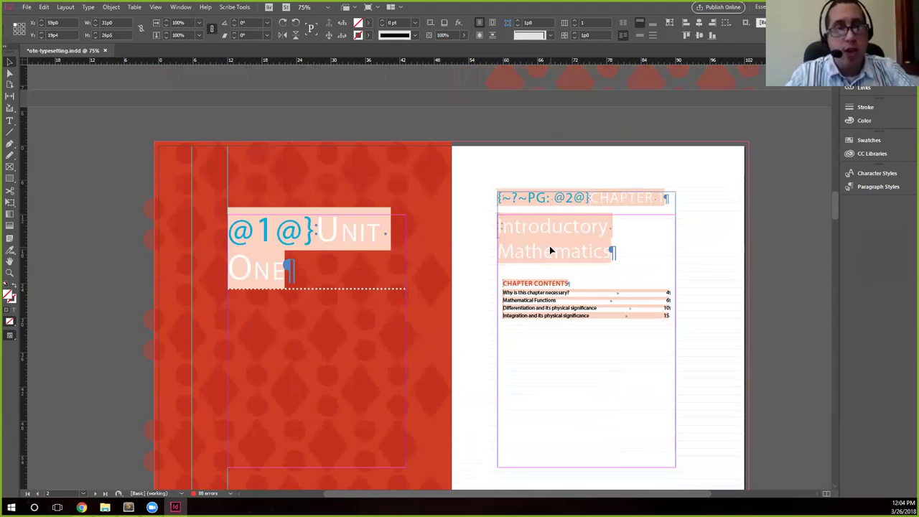
scroll(551, 250, down, 1)
scroll(551, 250, down, 3)
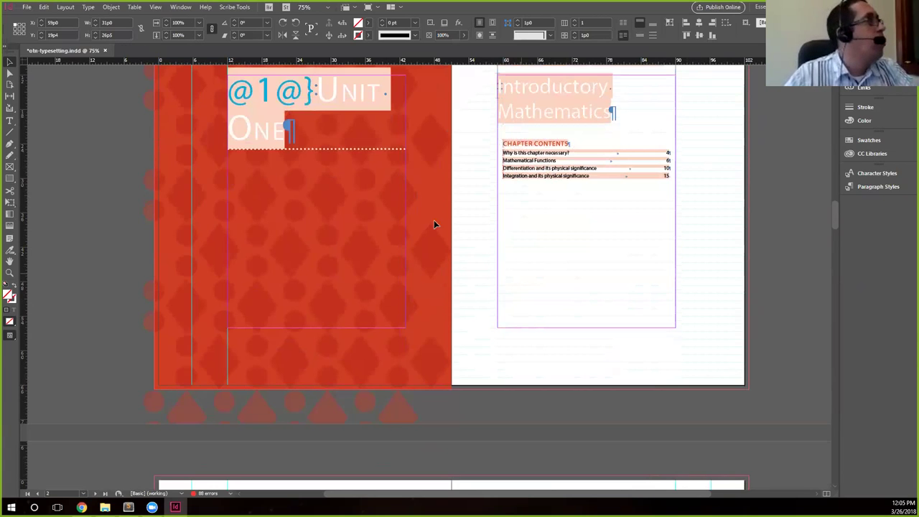
Save the document as a copy named otn-typesetting-eindd.indd in the otn-ebook-indd folder
click(26, 8)
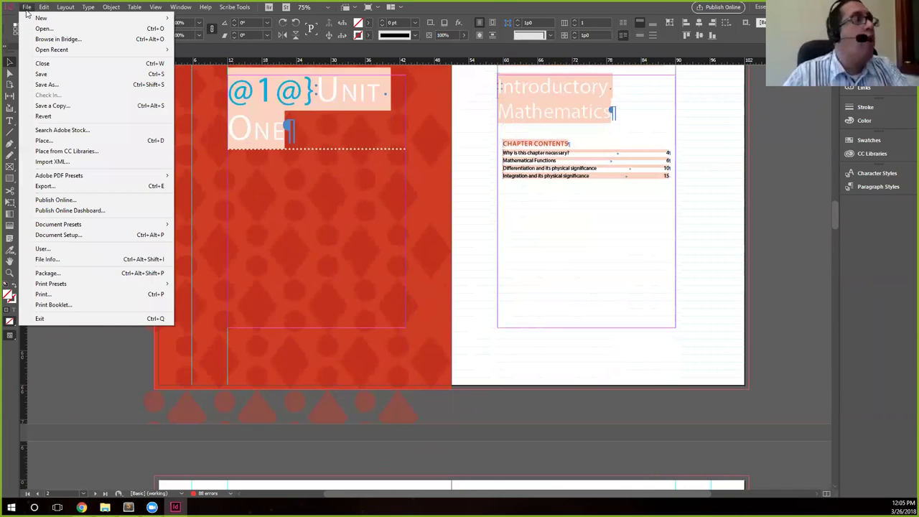
click(46, 85)
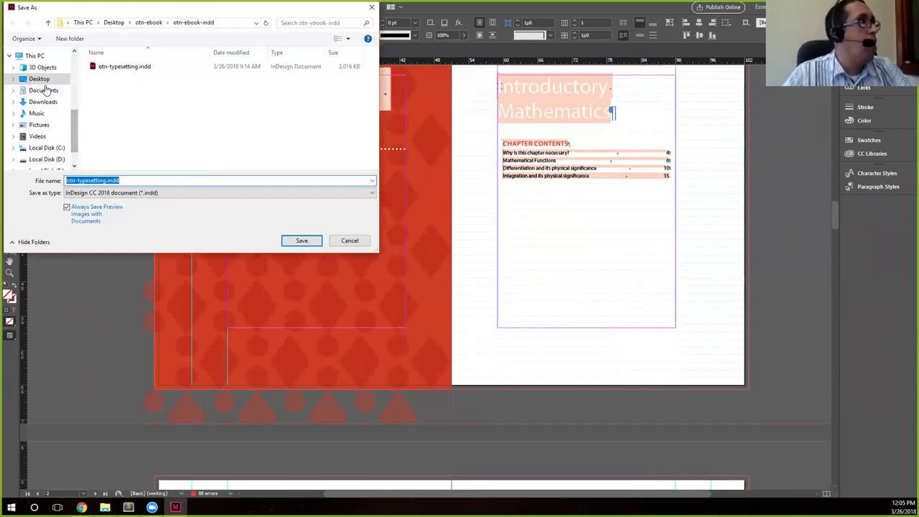
click(359, 245)
click(26, 7)
click(60, 88)
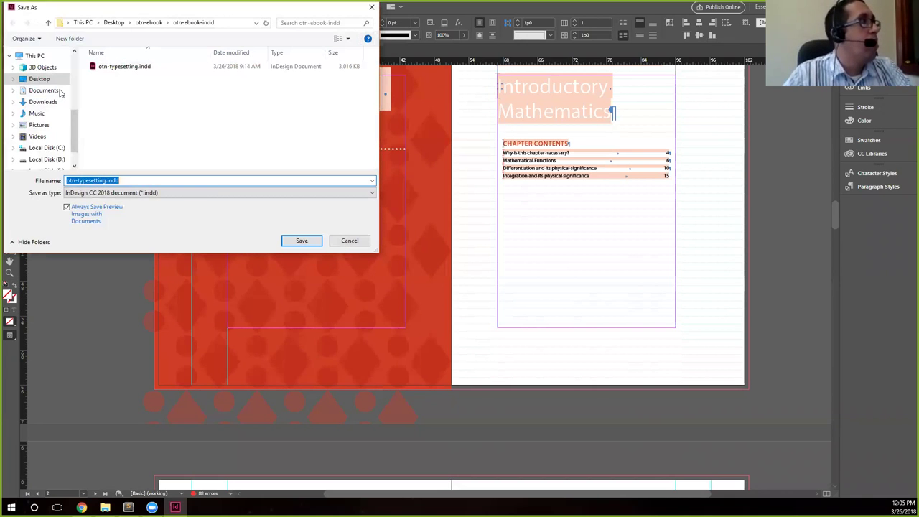
text(-ebook)
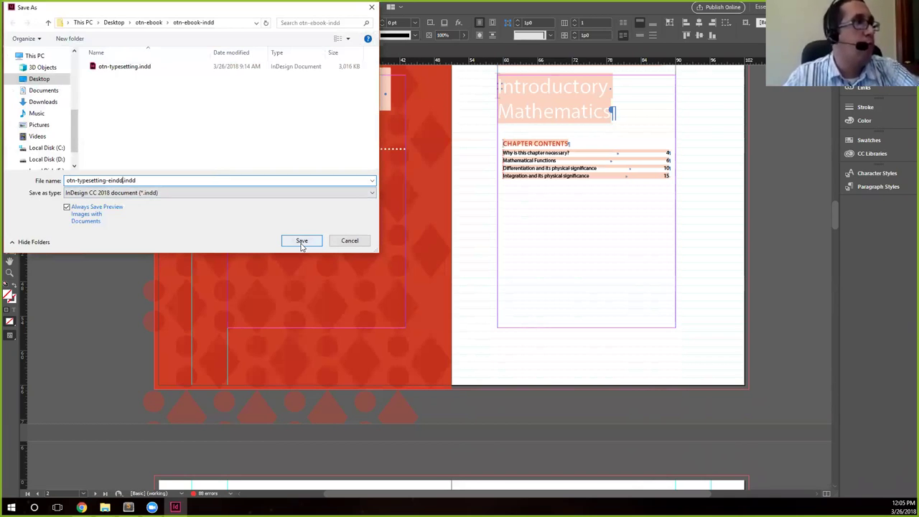
click(302, 241)
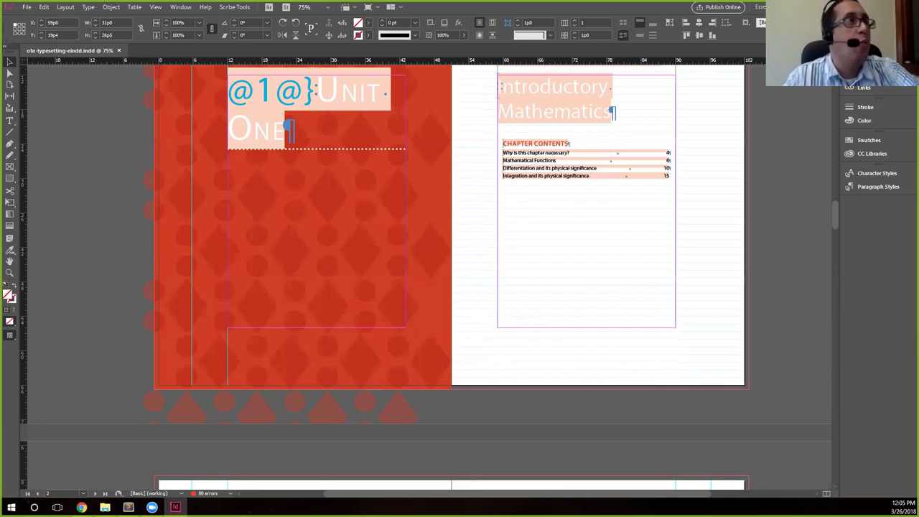
Switch to the otn-ebook-indd Explorer window and select otn-typesetting.xml beside both InDesign files
key(ctrl+e)
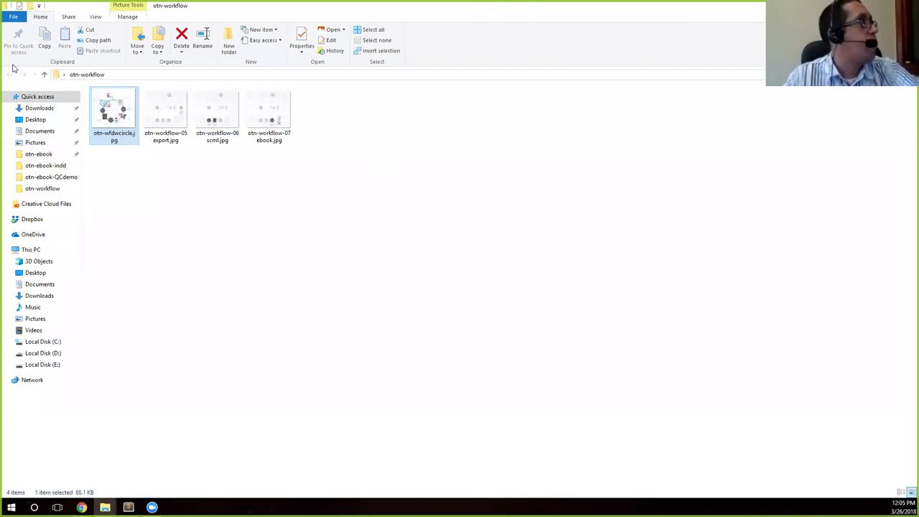
click(90, 74)
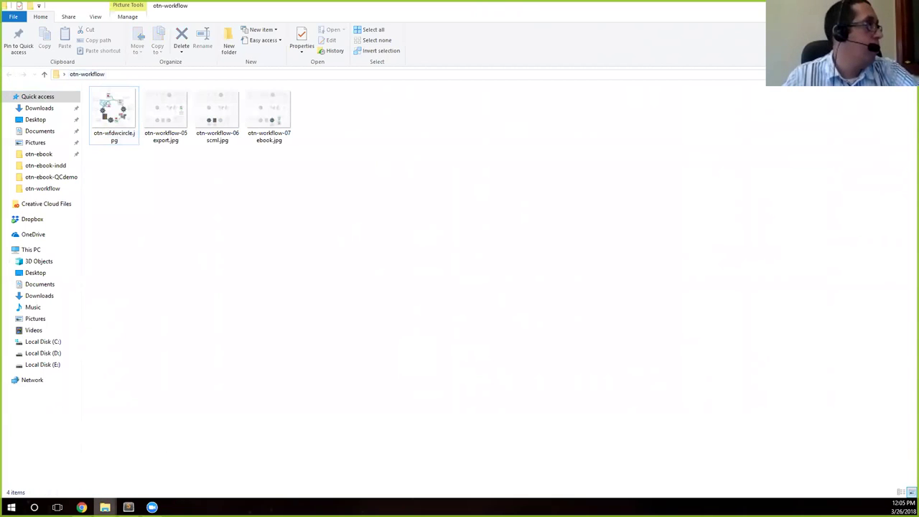
mouse_move(105, 507)
click(70, 477)
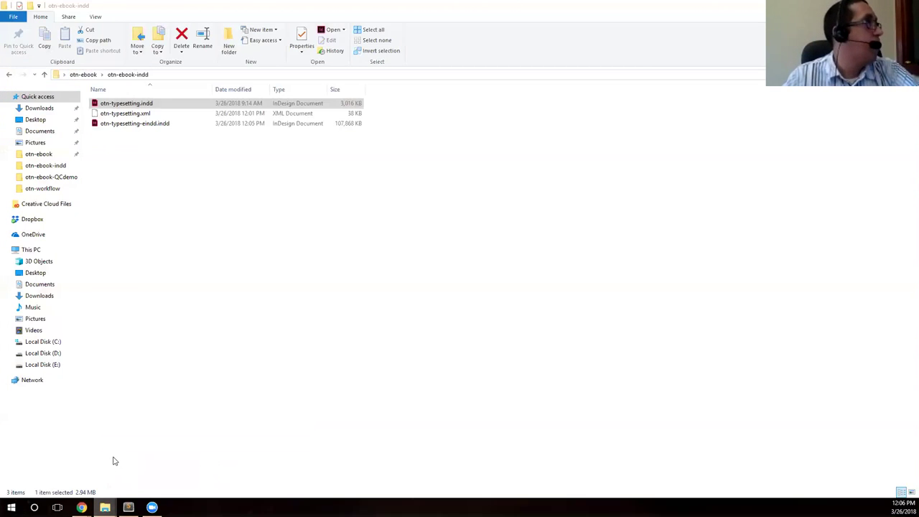
key(shift+Down)
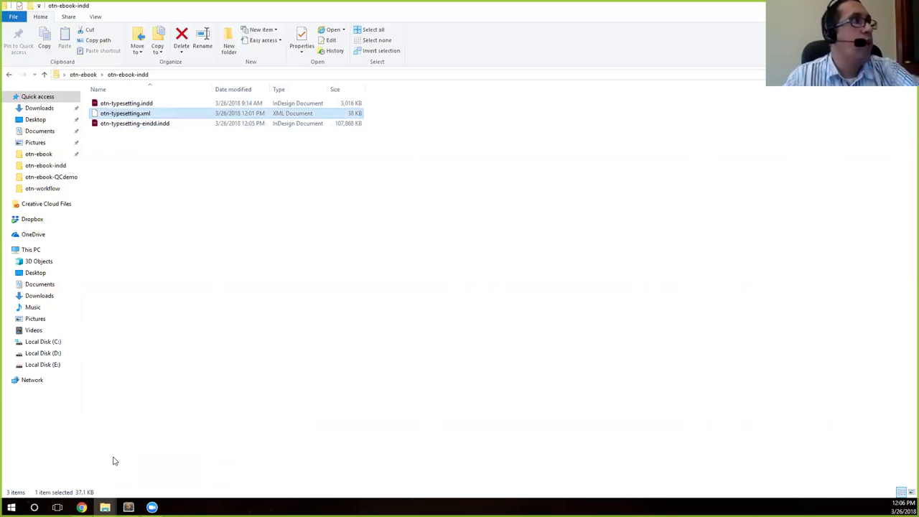